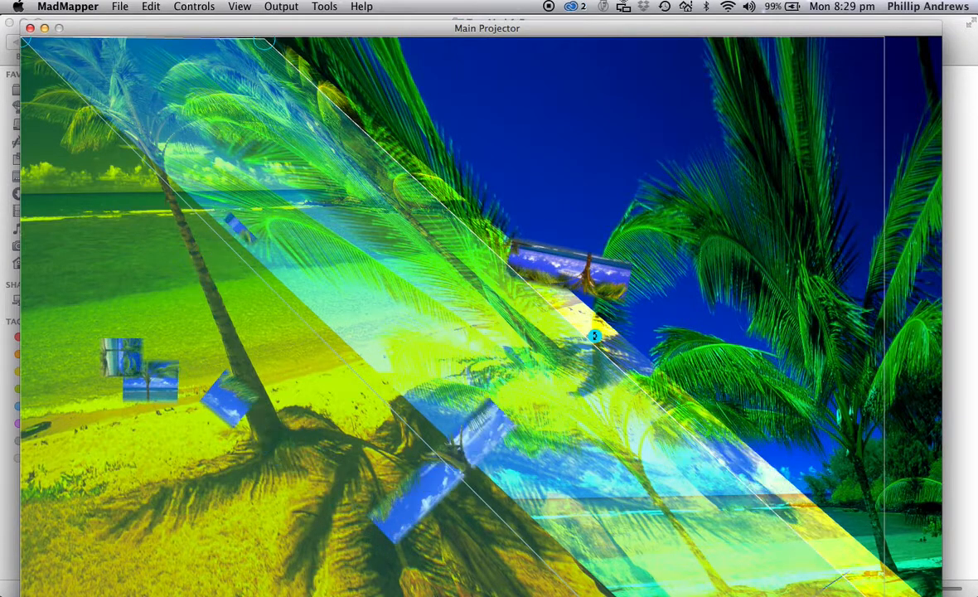
# - Reposition the Main Projector output window and switch to the TEST MAD Edge blend project window
pyautogui.moveTo(113, 34); pyautogui.dragTo(138, 15)
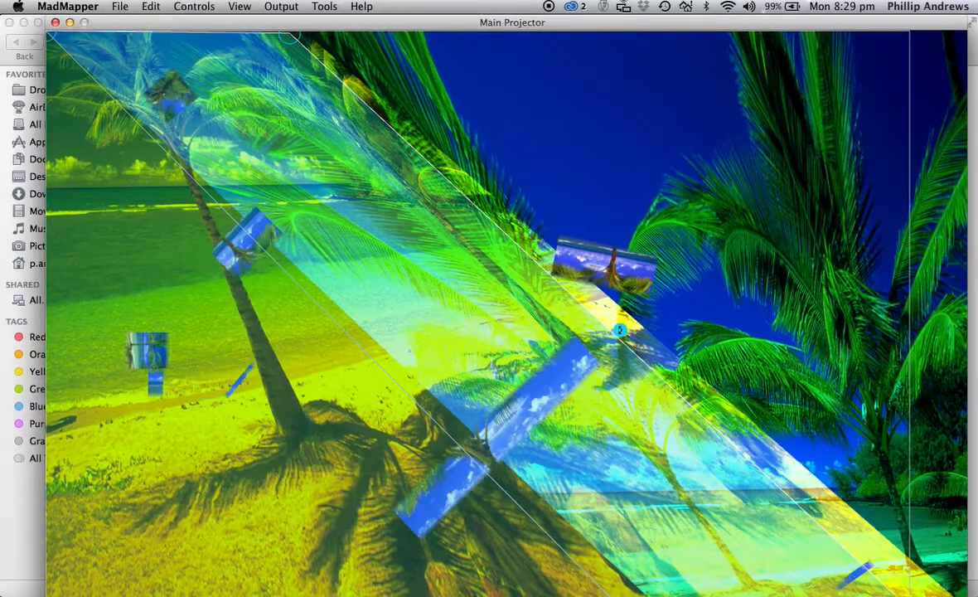
pyautogui.press('super+grave')
pyautogui.moveTo(221, 75); pyautogui.dragTo(218, 15)
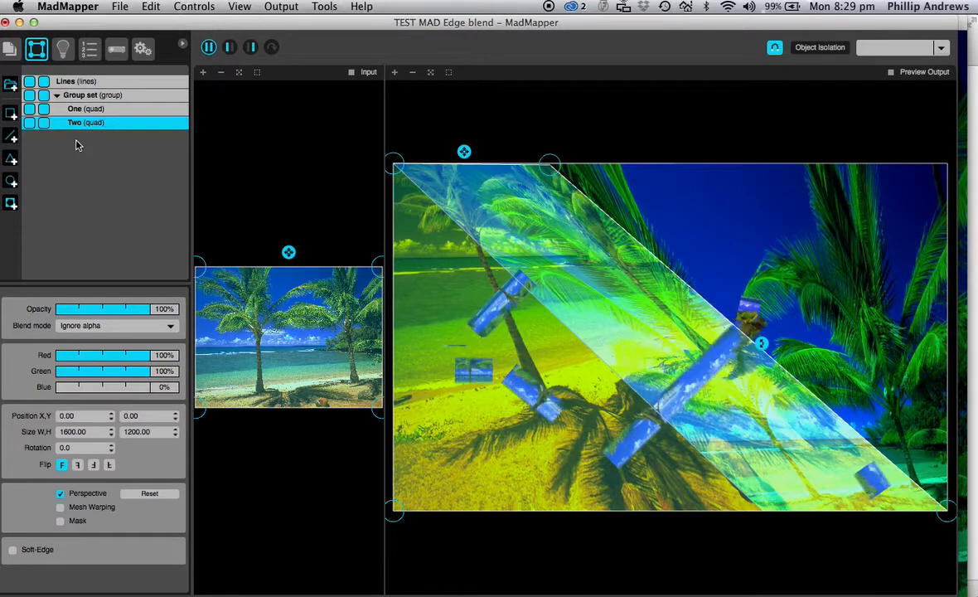
# - Move quad One's lower-left corner onto the output's lower-left corner and set its blend mode to Ignore alpha
pyautogui.click(792, 469)
pyautogui.moveTo(762, 518); pyautogui.dragTo(387, 518)
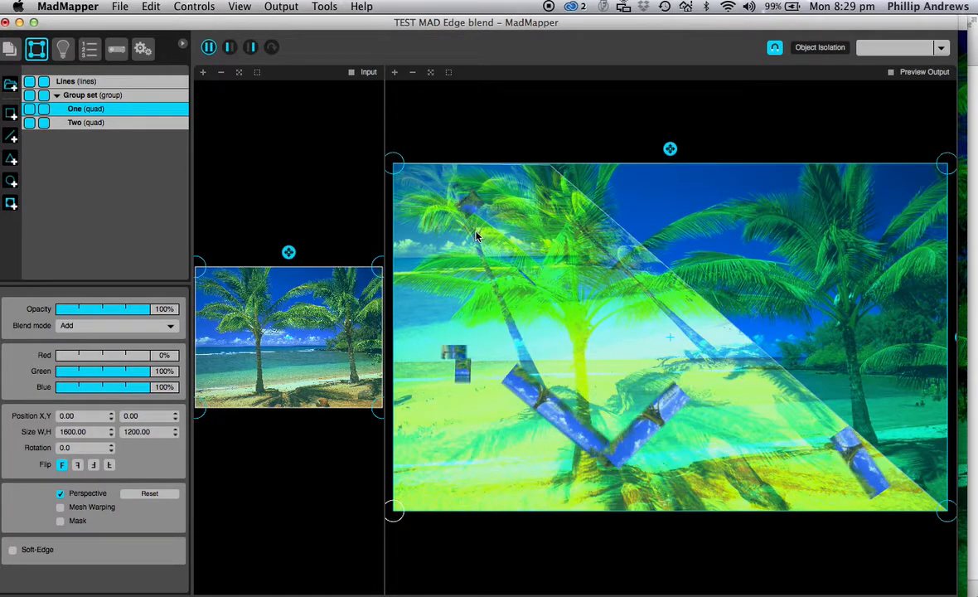
pyautogui.click(130, 329)
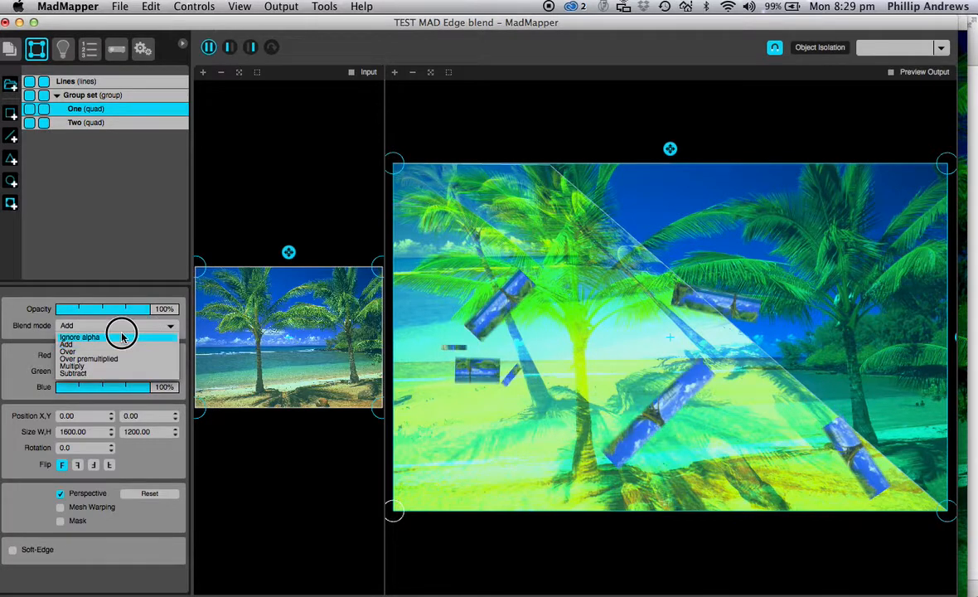
pyautogui.click(125, 336)
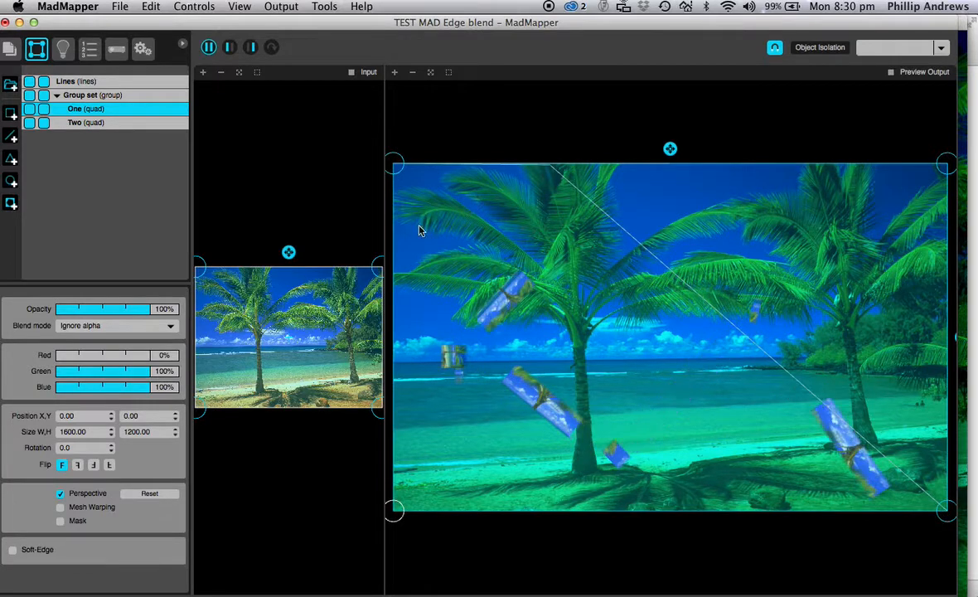
# - Stretch quad Two's upper-right corner to the output's upper-right corner, and briefly hide quad One to check Two beneath it
pyautogui.click(95, 124)
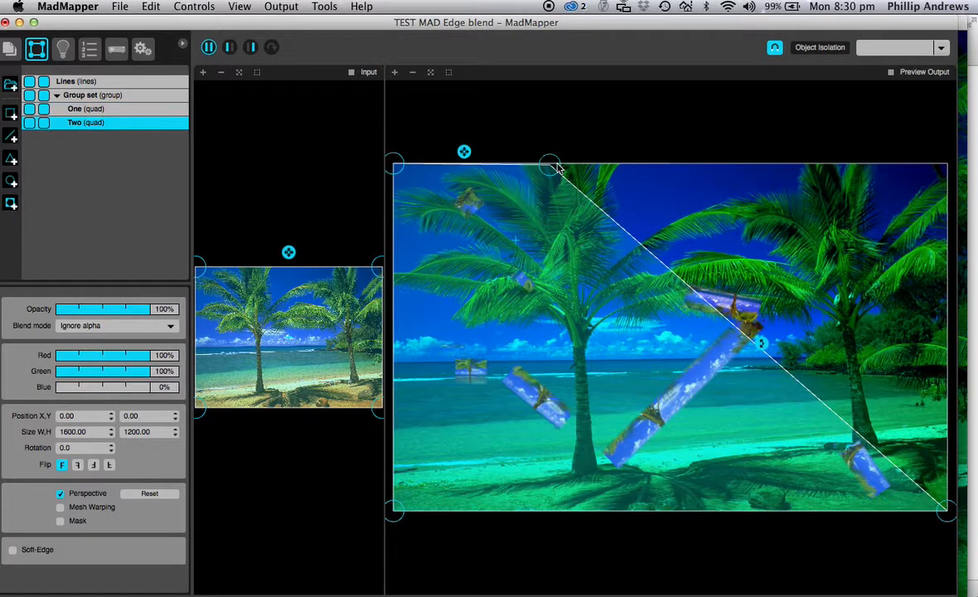
pyautogui.moveTo(551, 165); pyautogui.dragTo(946, 166)
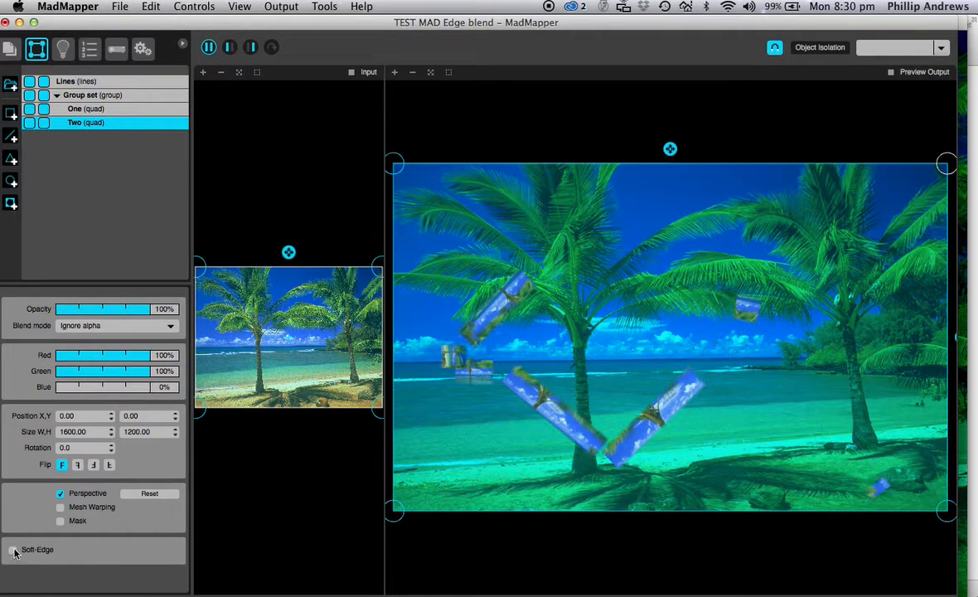
pyautogui.click(79, 112)
pyautogui.click(31, 108)
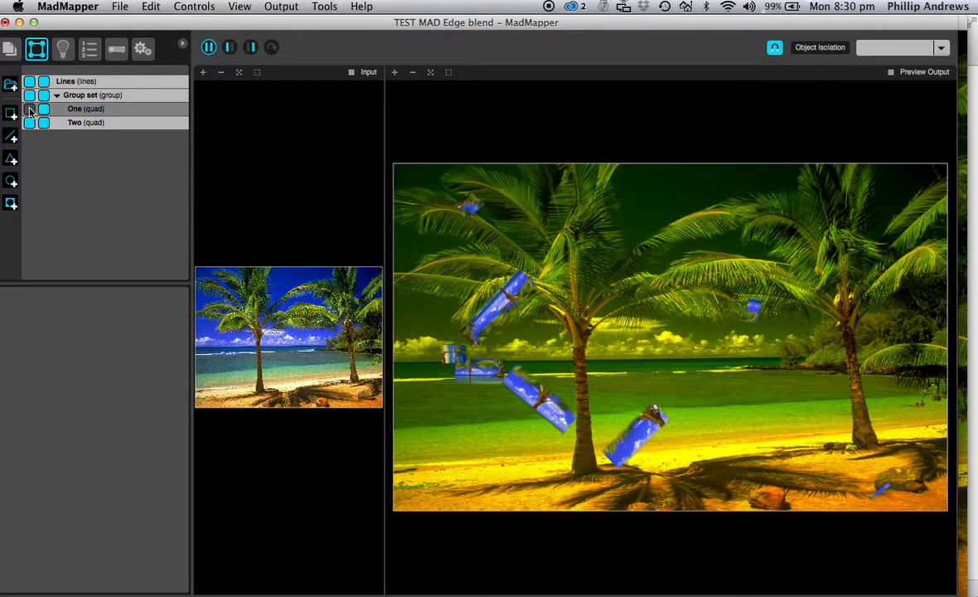
pyautogui.click(30, 109)
# - Enable Soft-Edge on quad One and review its width, power and gamma settings
pyautogui.click(85, 110)
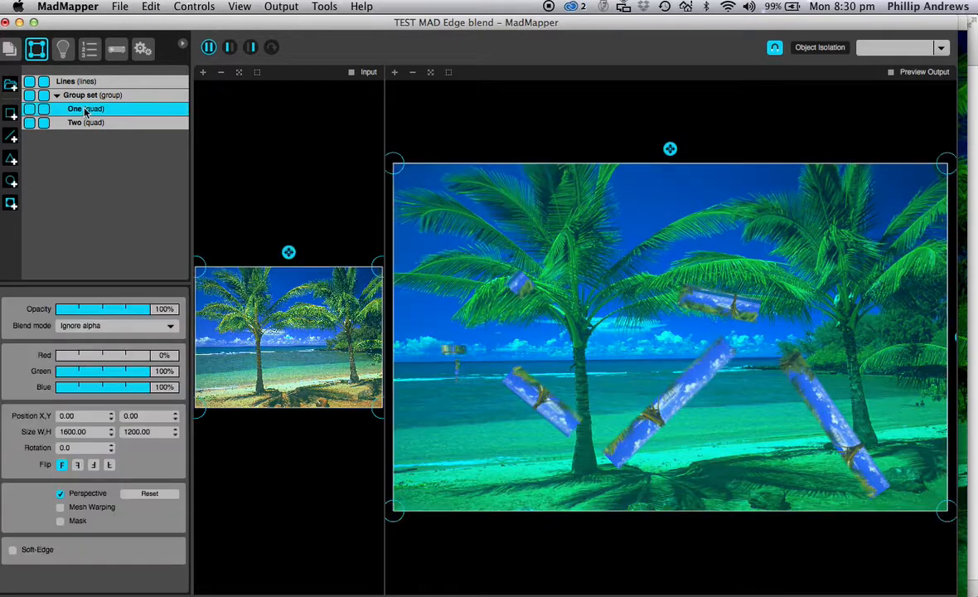
pyautogui.click(12, 550)
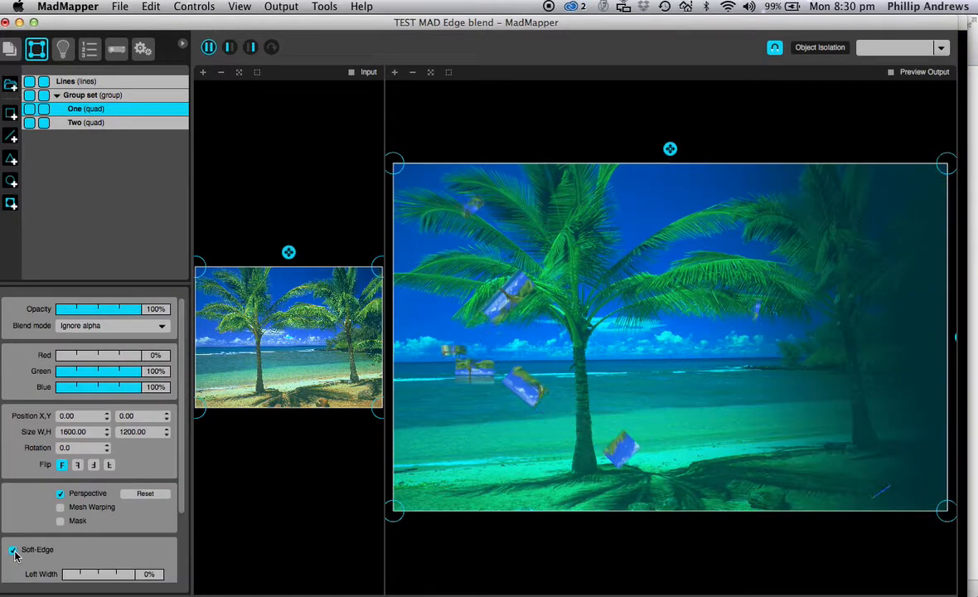
pyautogui.moveTo(183, 443); pyautogui.dragTo(176, 540)
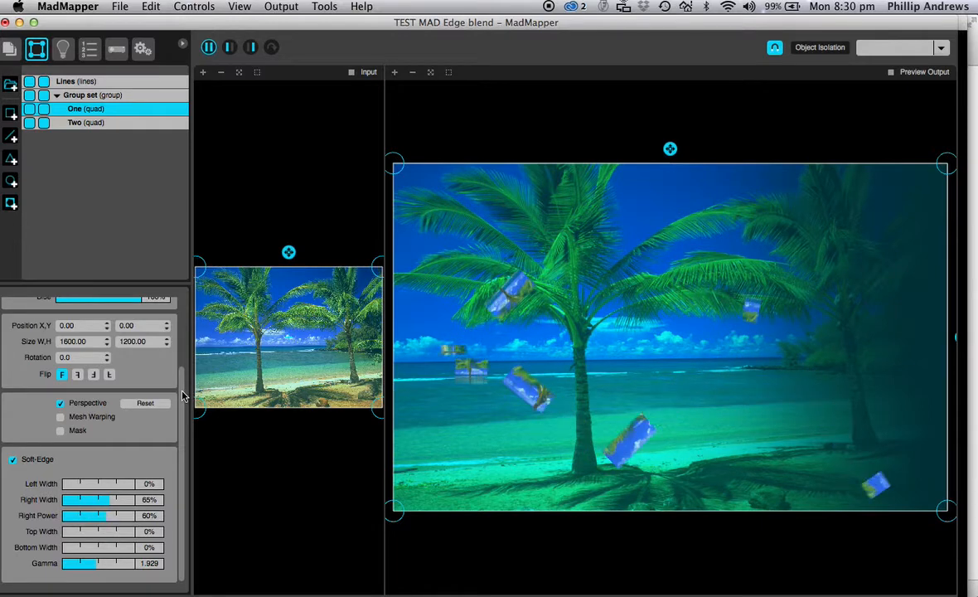
pyautogui.moveTo(182, 396); pyautogui.dragTo(178, 288)
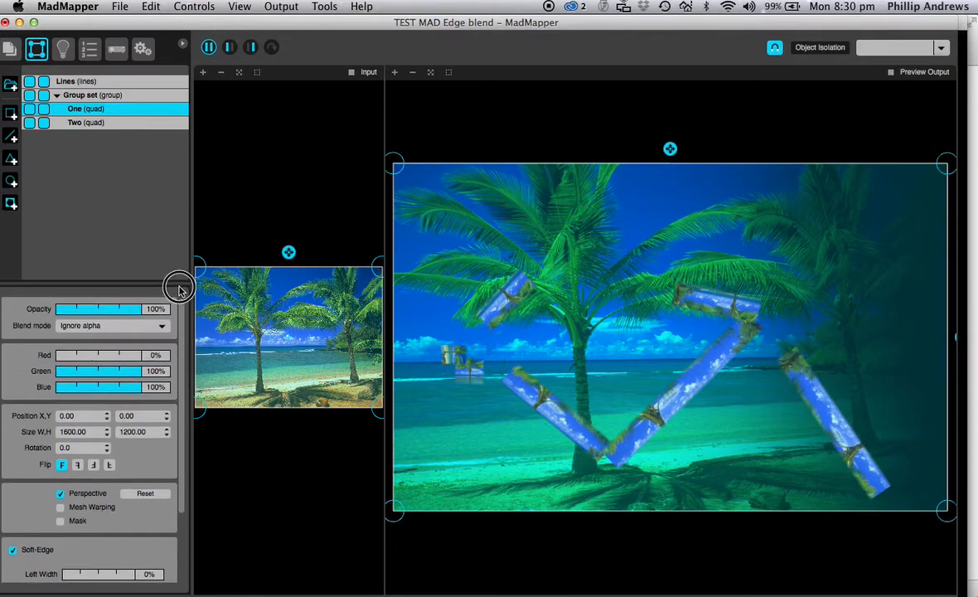
# - Set quad One's blend mode to Add, look over the other blend modes without changing it, and deselect the quad
pyautogui.click(115, 327)
pyautogui.click(101, 338)
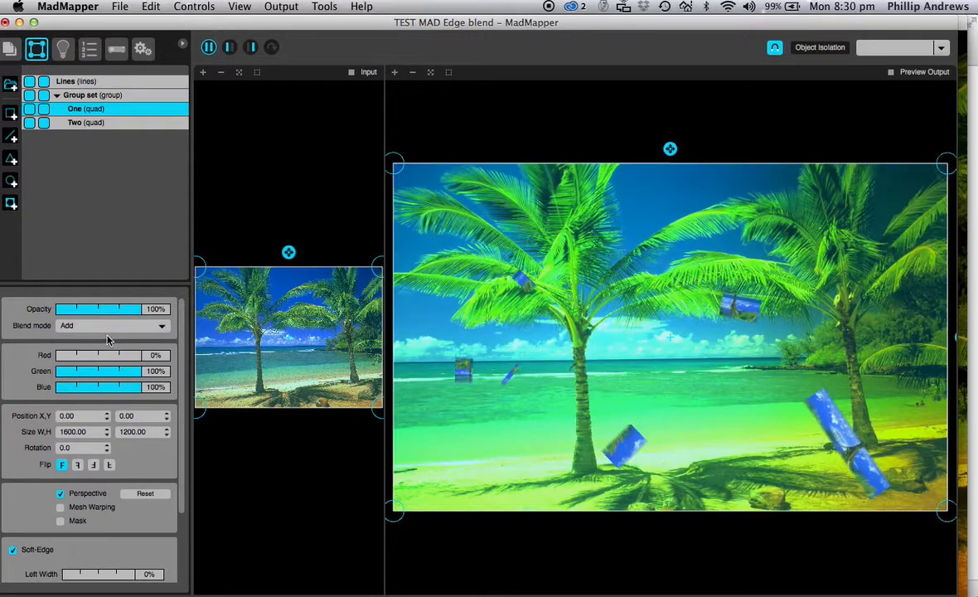
pyautogui.click(110, 327)
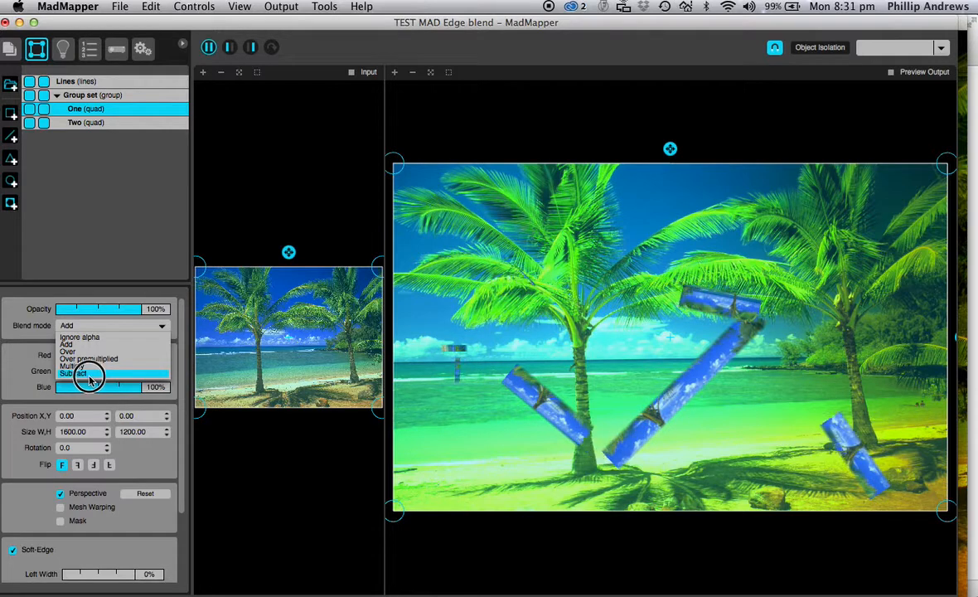
pyautogui.click(95, 328)
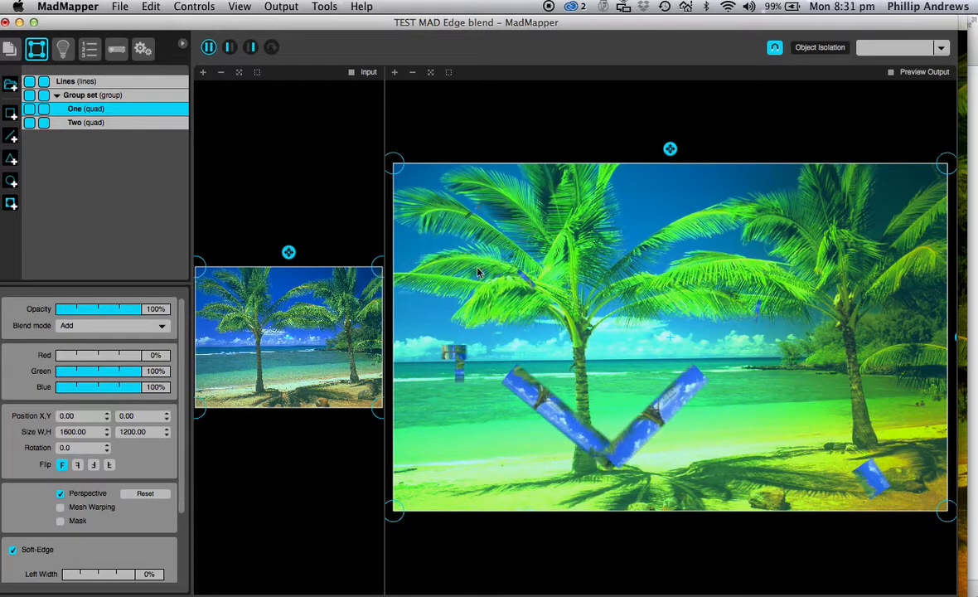
pyautogui.click(547, 139)
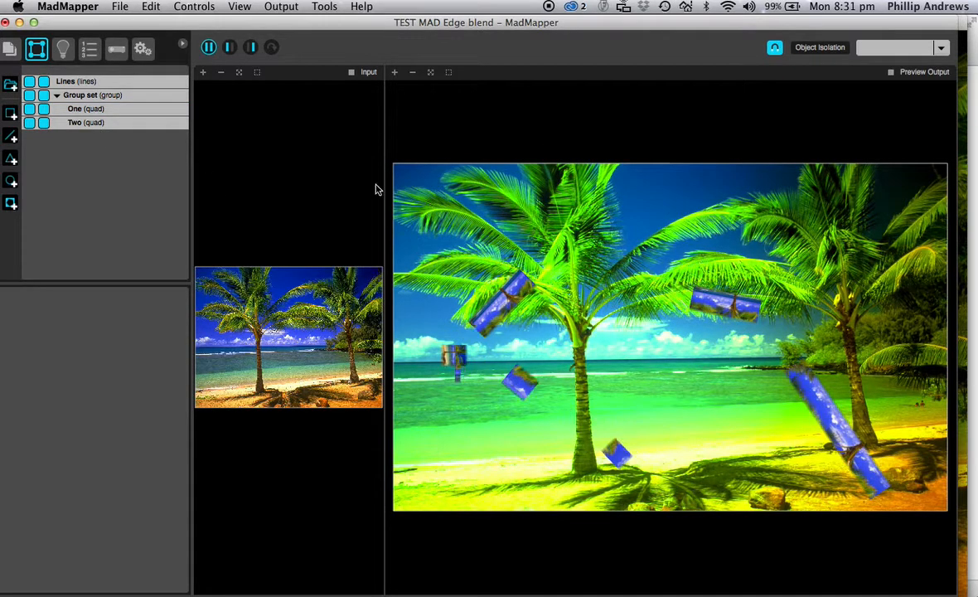
# - Enable Soft-Edge on quad Two with a left width of 70%, left power of 55% and gamma of 1.746
pyautogui.click(87, 123)
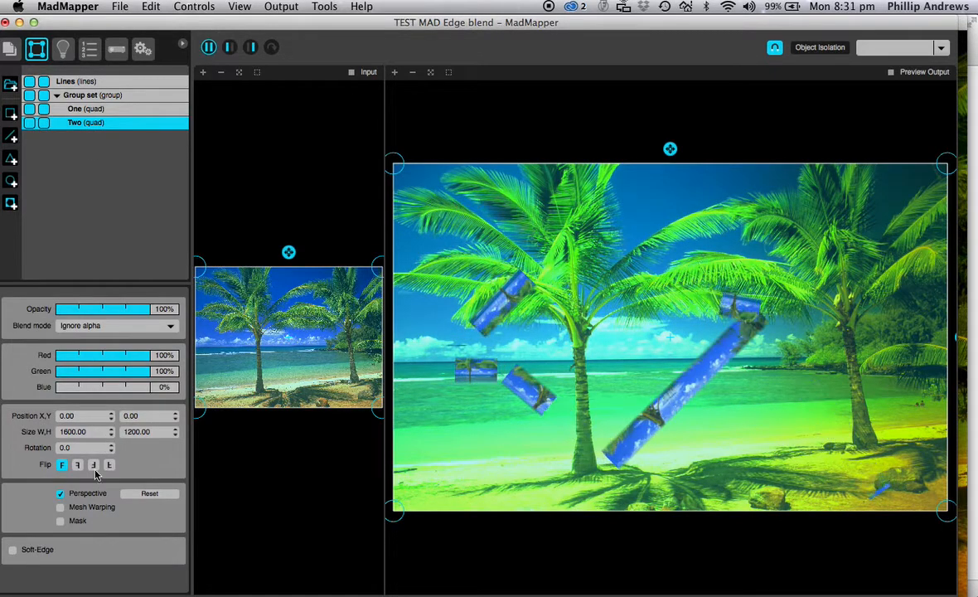
pyautogui.click(12, 550)
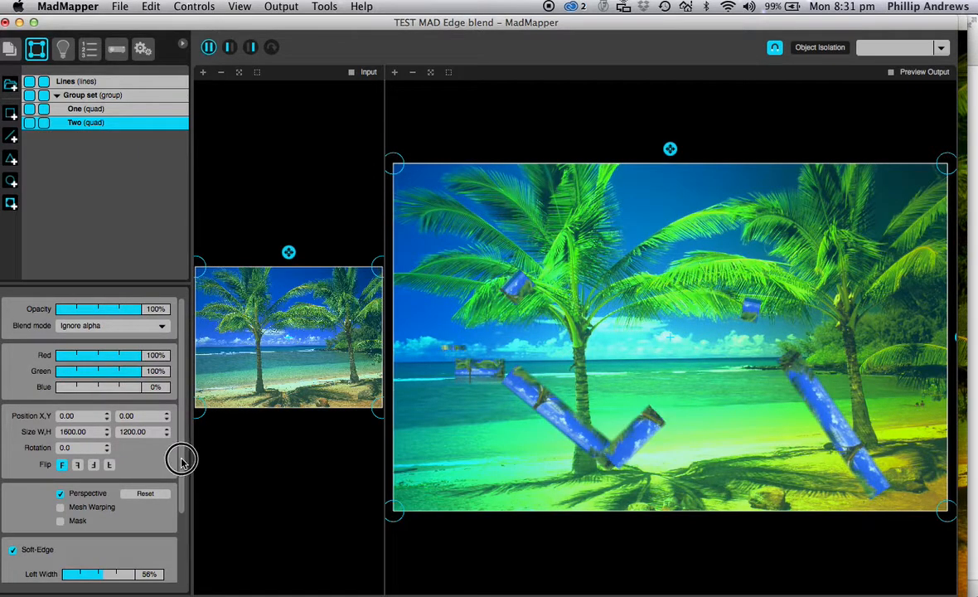
pyautogui.scroll(-3, 179, 454)
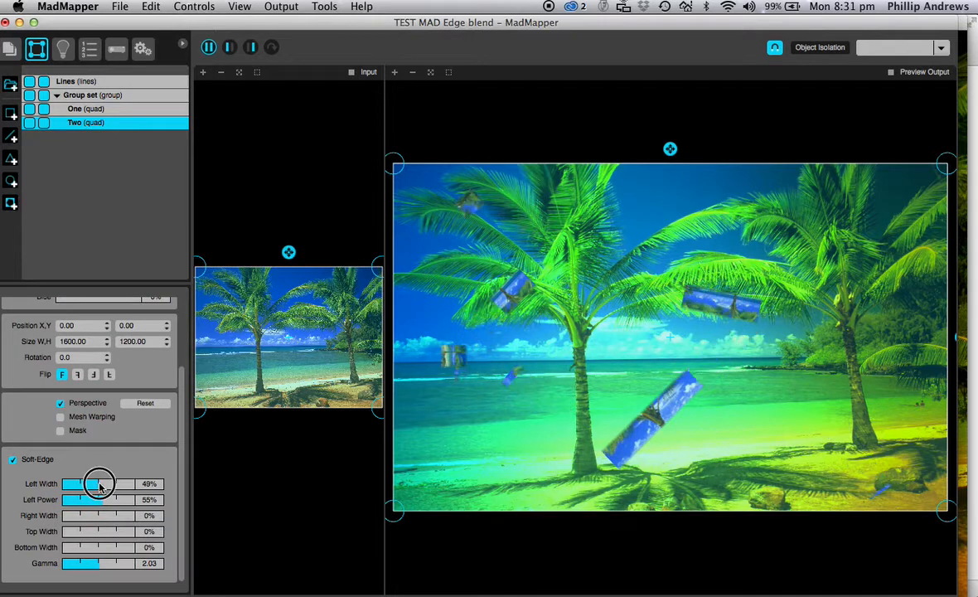
pyautogui.moveTo(97, 485)
pyautogui.mouseDown()
pyautogui.moveTo(135, 483)
pyautogui.moveTo(68, 477)
pyautogui.moveTo(111, 474)
pyautogui.moveTo(113, 495)
pyautogui.mouseUp()
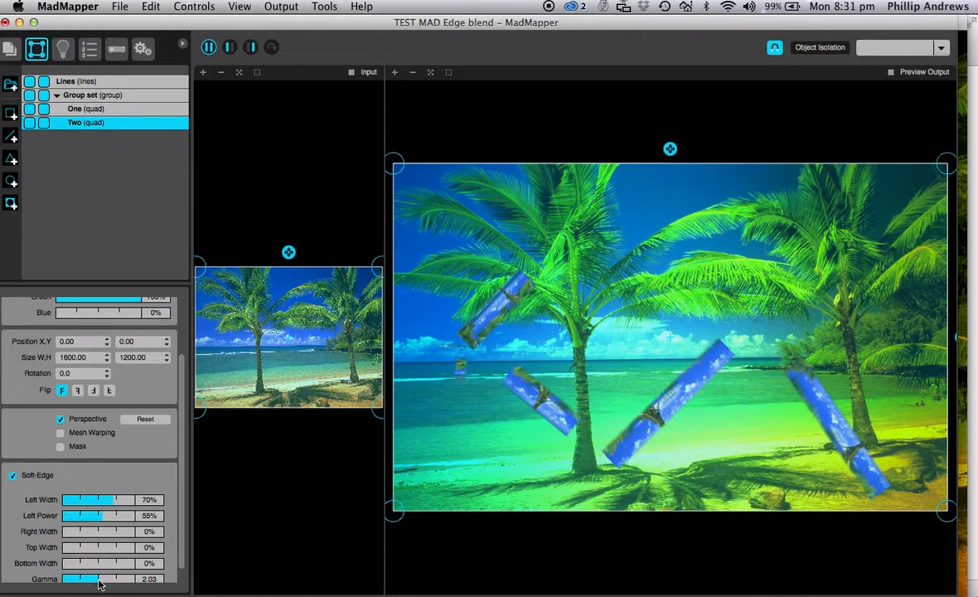
pyautogui.moveTo(98, 585)
pyautogui.mouseDown()
pyautogui.moveTo(59, 574)
pyautogui.moveTo(89, 575)
pyautogui.mouseUp()
pyautogui.moveTo(101, 516); pyautogui.dragTo(105, 518)
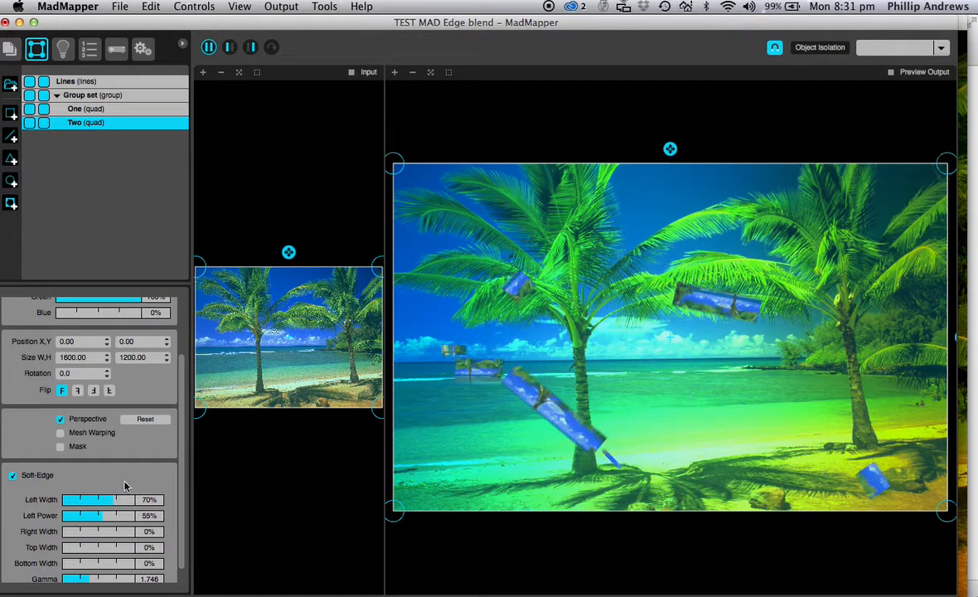
# - Deselect quad Two, bring the Main Projector output window to the front and reposition it to inspect the blend
pyautogui.click(733, 131)
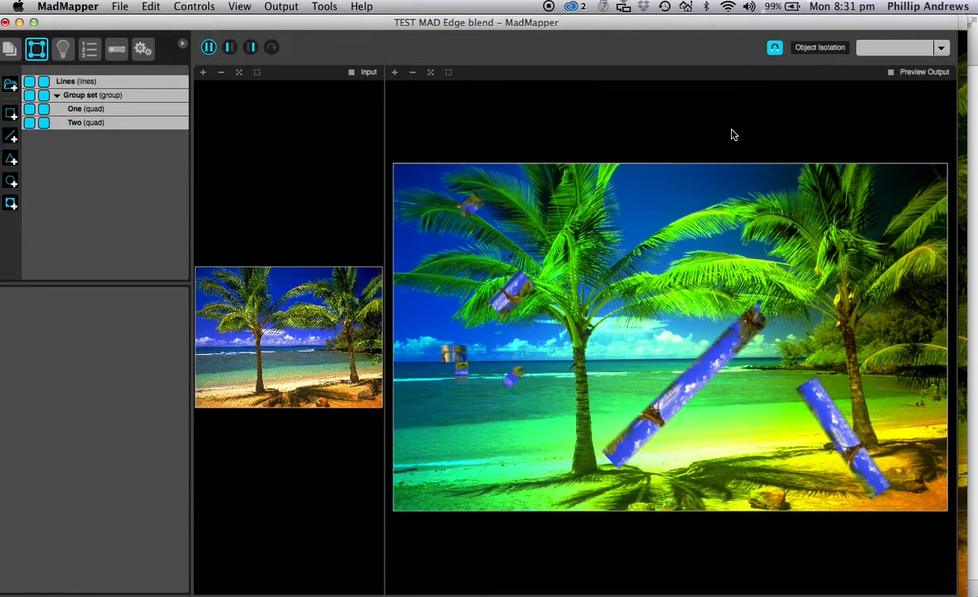
pyautogui.click(966, 54)
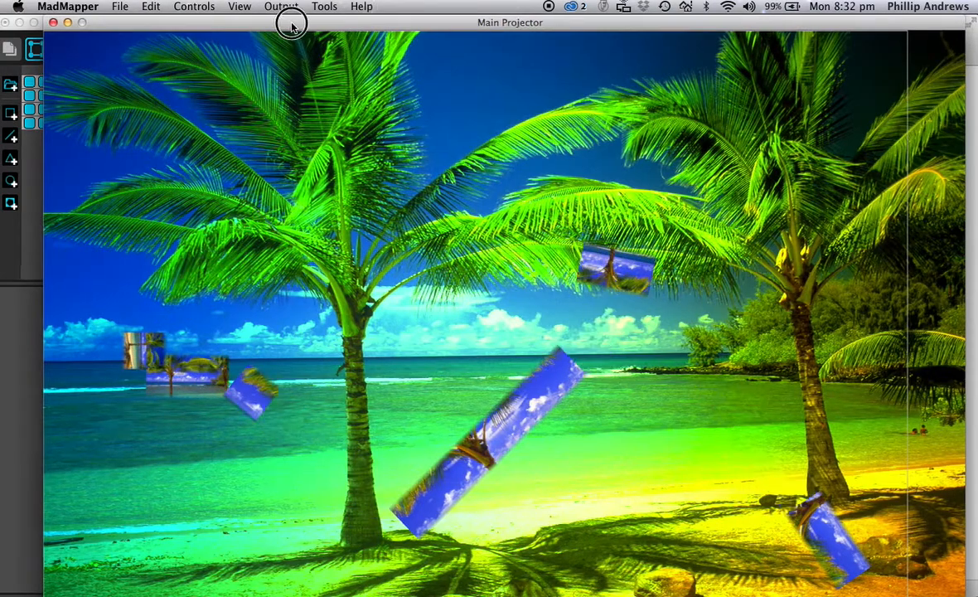
pyautogui.moveTo(290, 27); pyautogui.dragTo(273, 28)
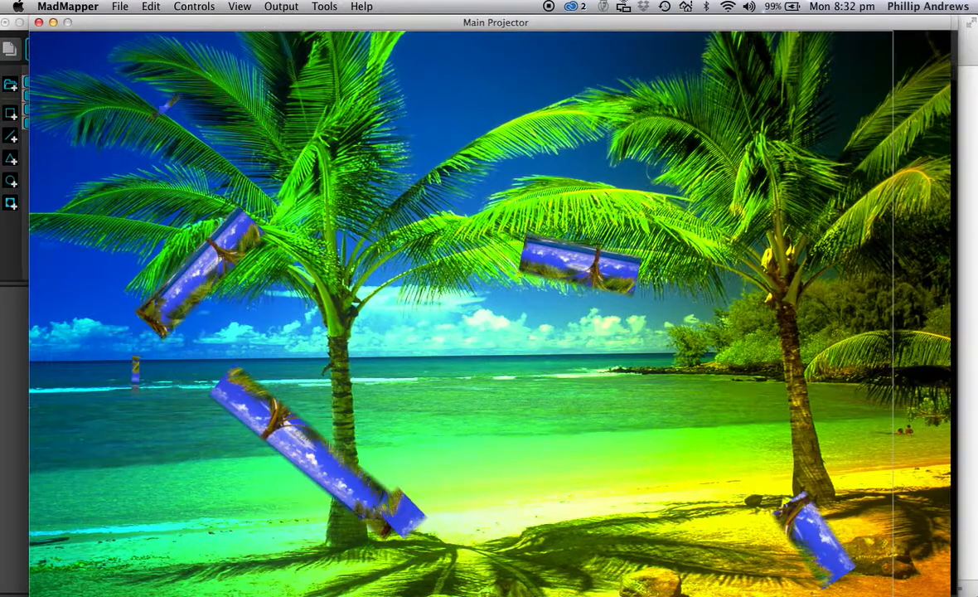